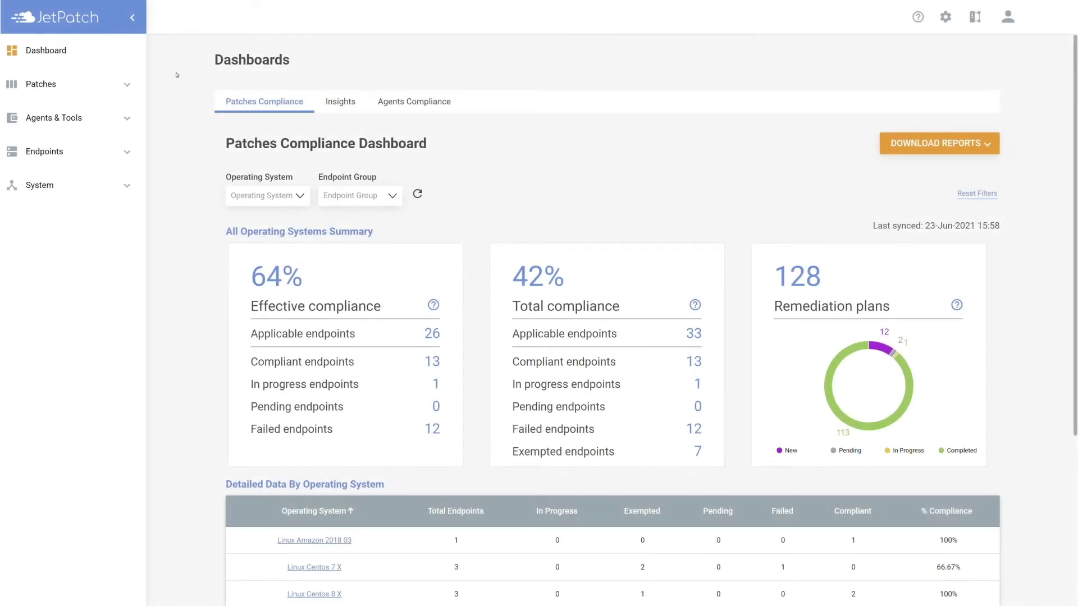
Step: Start a new maintenance schedule from System > Maintenance Schedules
left_click(116, 185)
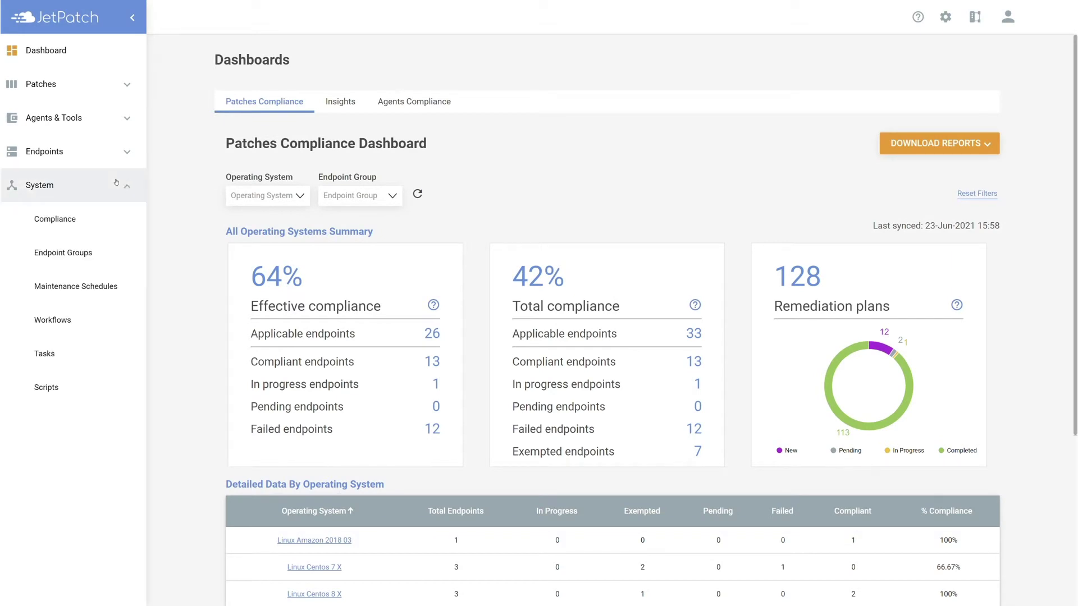
left_click(120, 284)
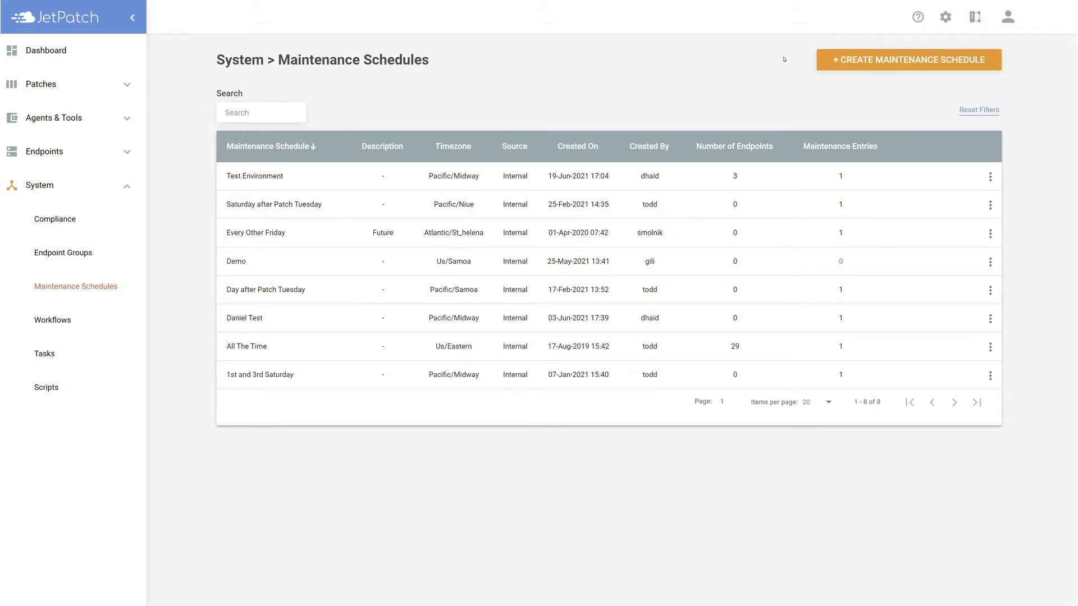
left_click(826, 58)
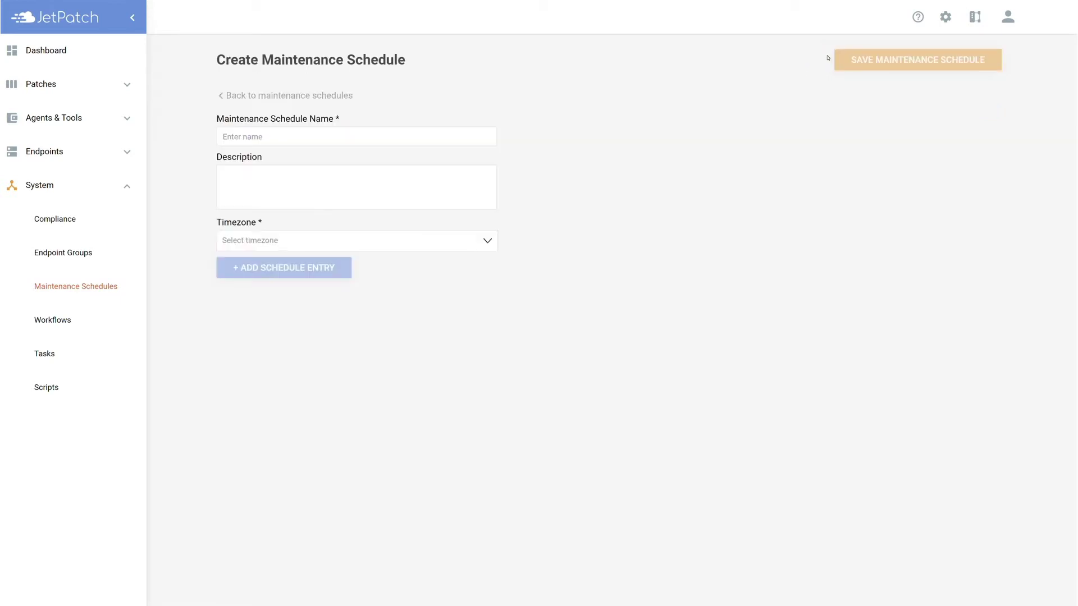
Step: Name it 'Group b Patching', set timezone (GMT -11:00) Pacific/Midway, and save it
left_click(356, 137)
type("G")
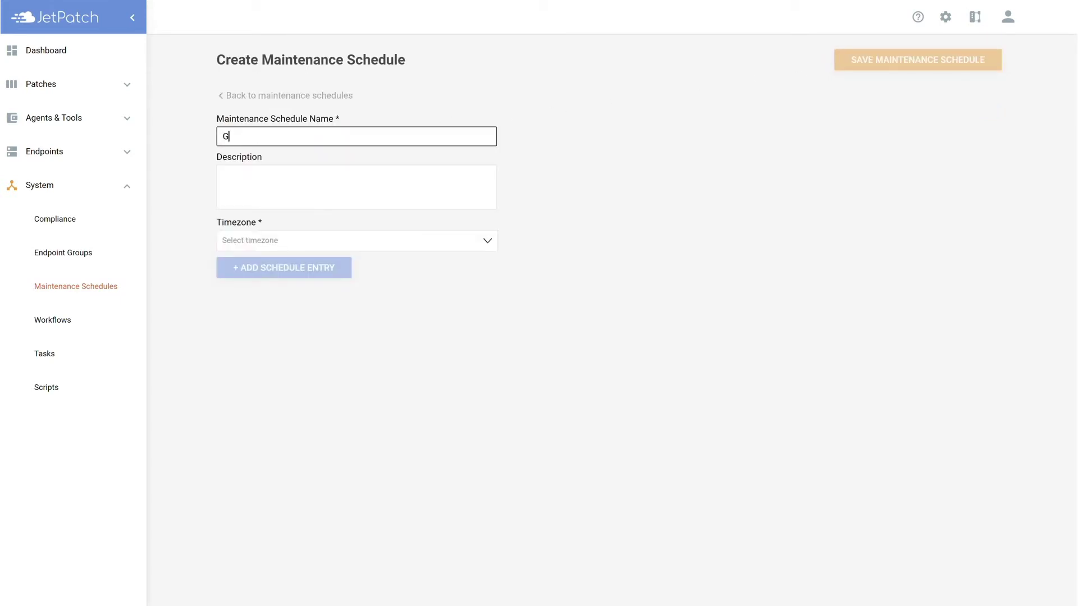
type("roup b Patching")
left_click(397, 247)
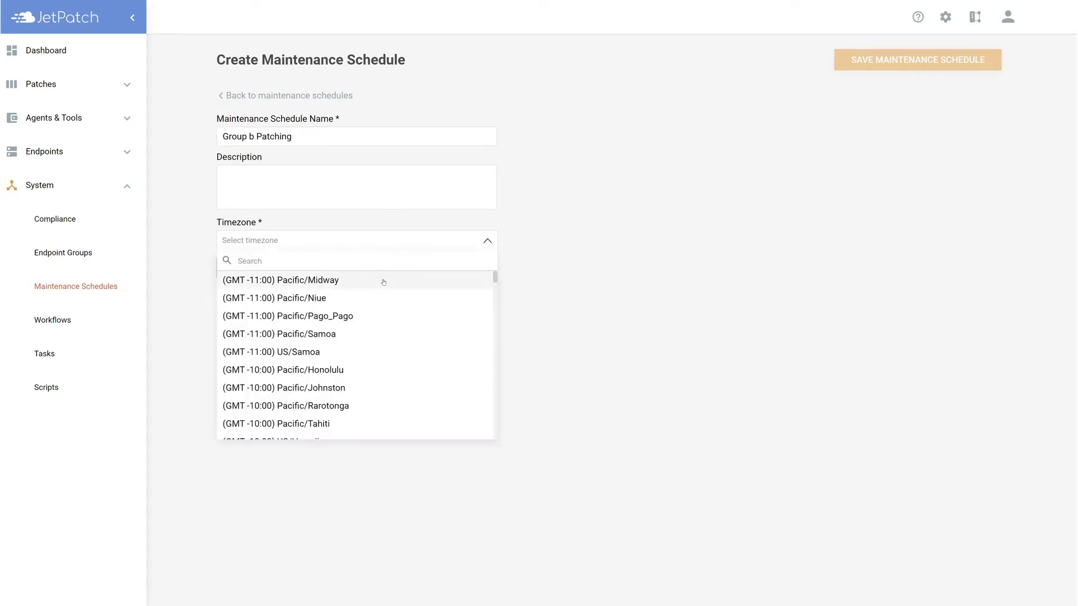
left_click(383, 282)
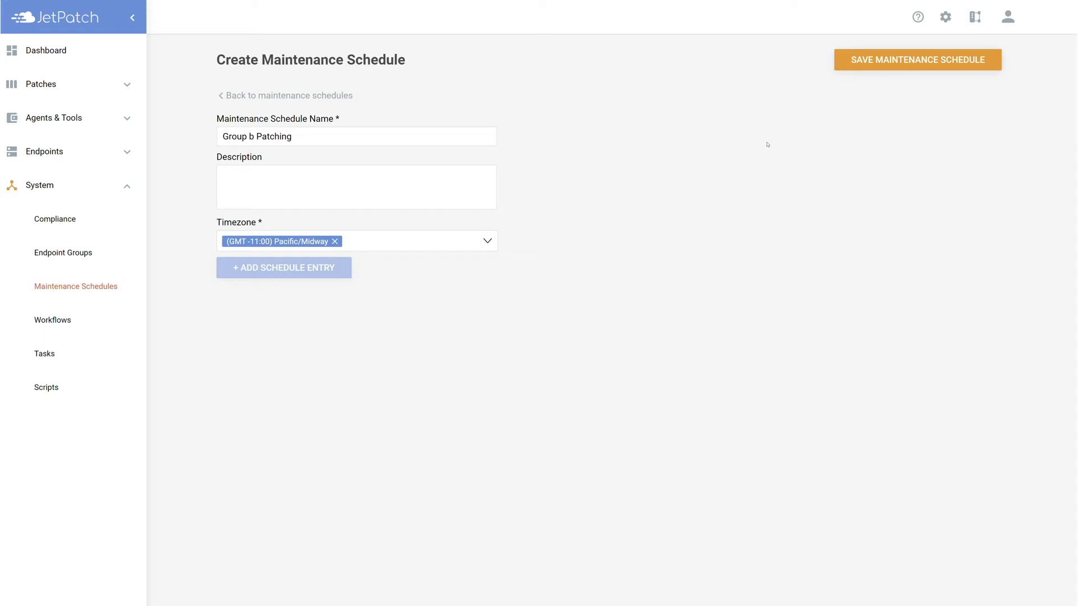
left_click(910, 59)
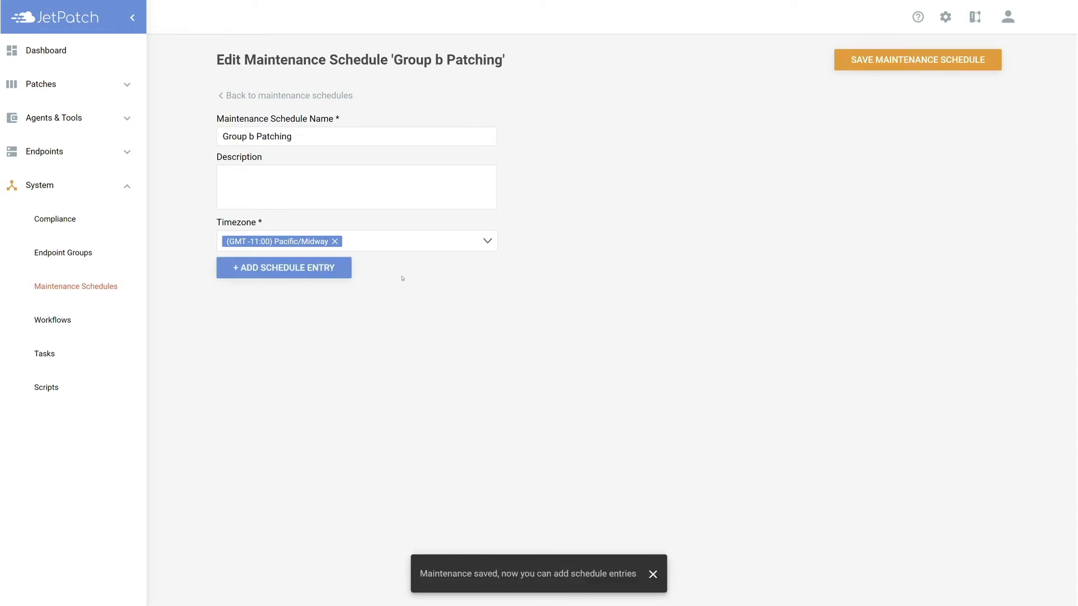
Step: Add a new schedule entry named 'Entry 1'
left_click(346, 269)
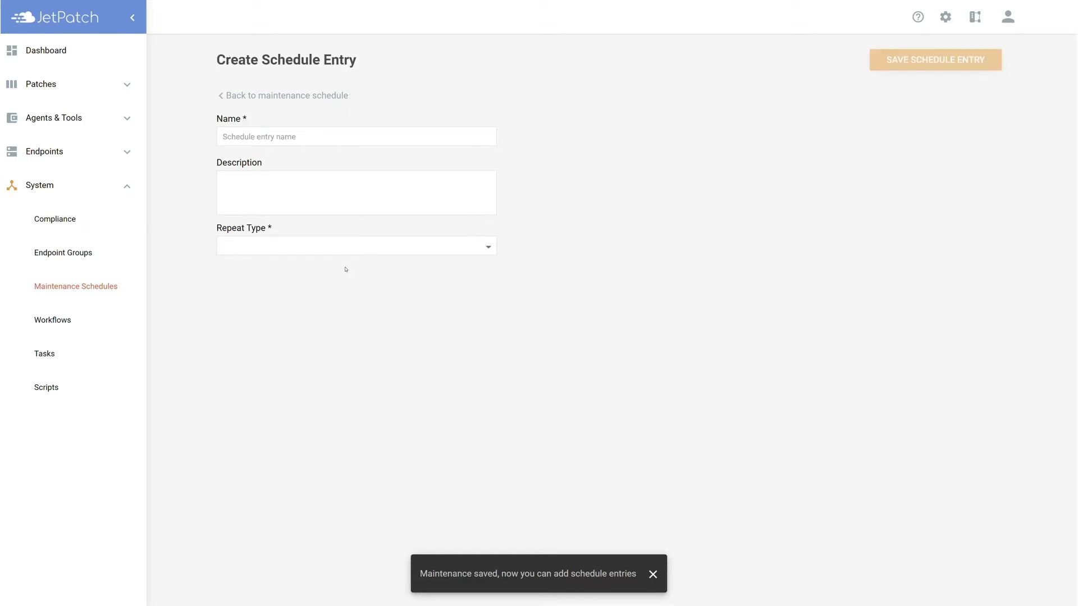
left_click(337, 136)
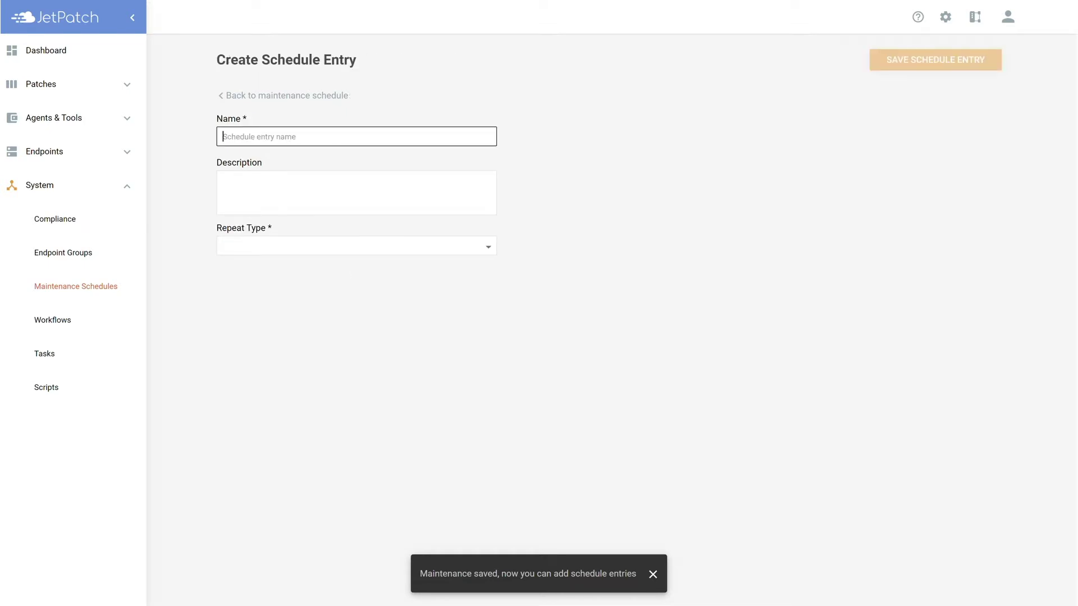
type("Entry 1")
left_click(534, 140)
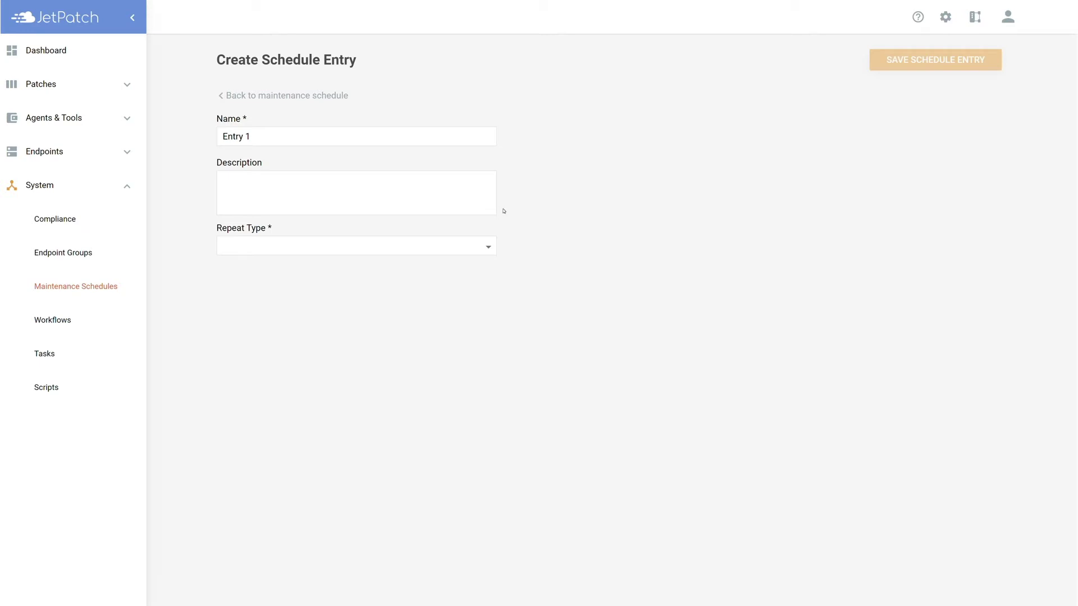
Step: Set the entry's repeat type to Does Not Repeat, leaving the Start Date unchanged
left_click(492, 241)
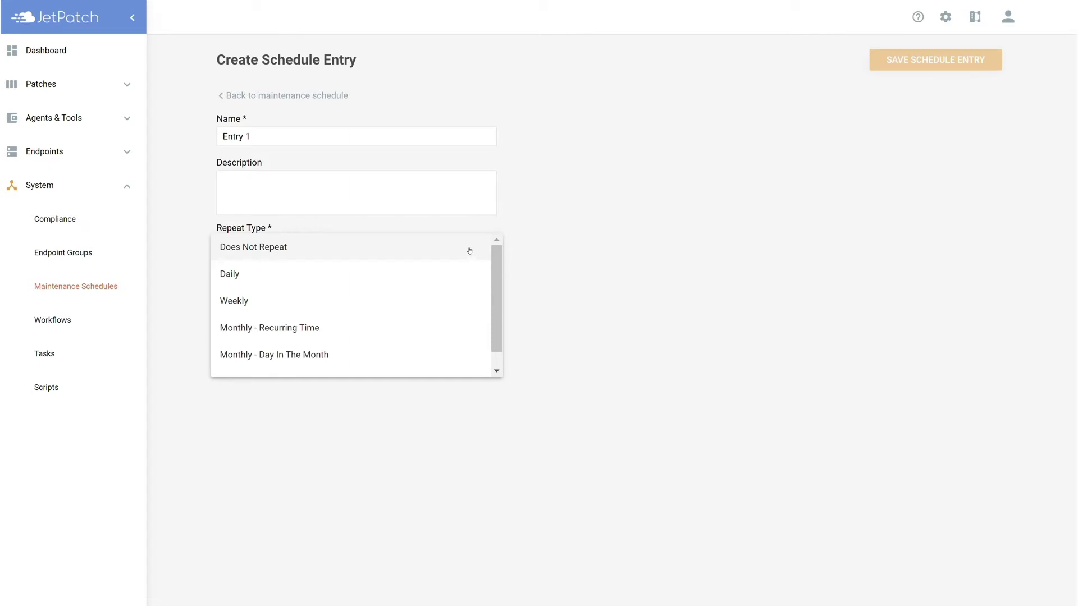
left_click(470, 251)
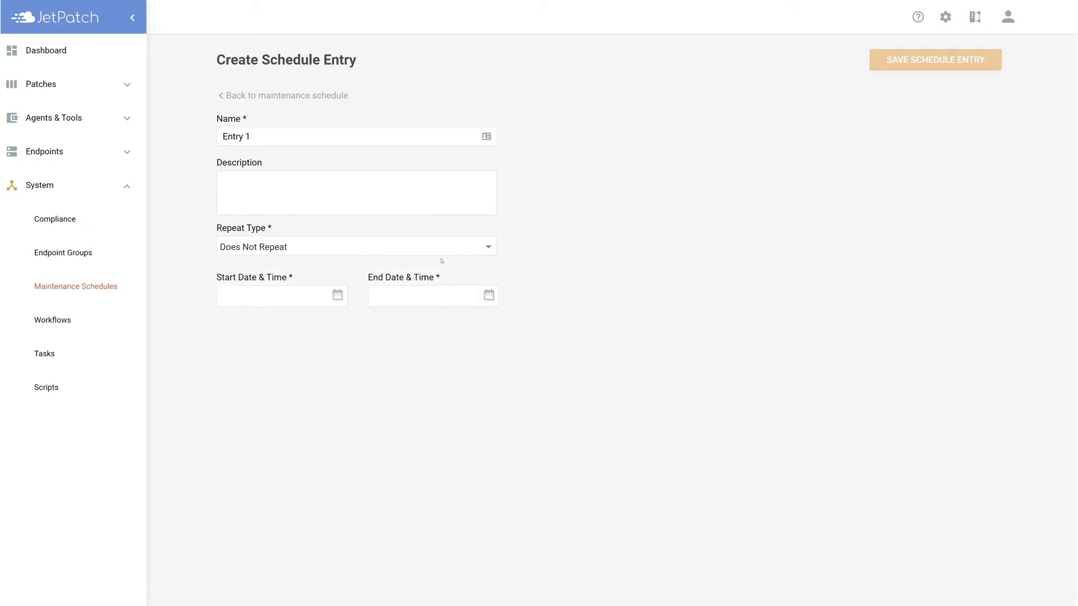
left_click(338, 294)
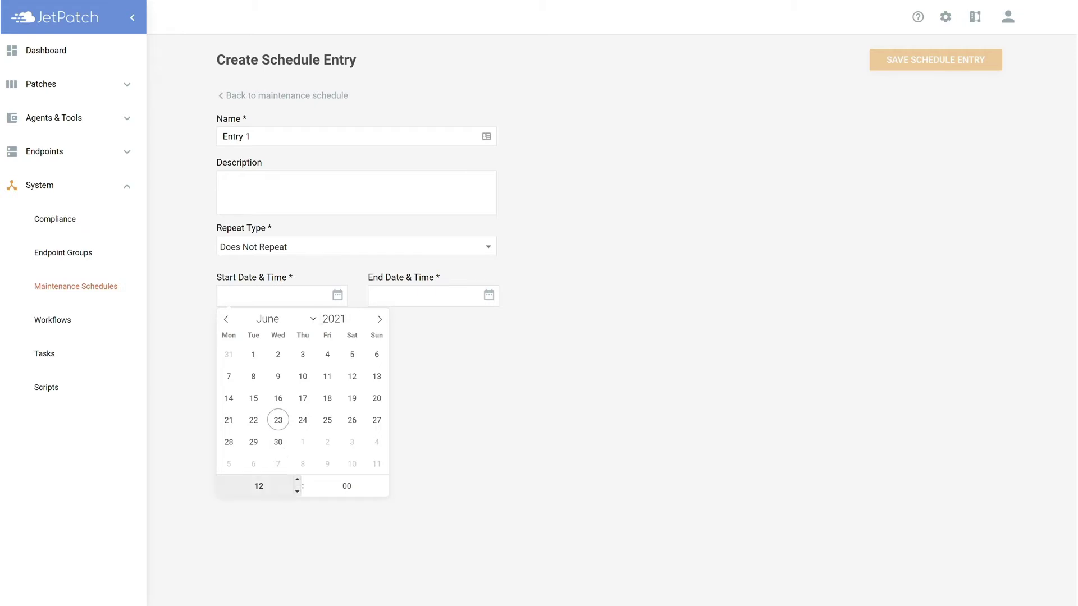
left_click(442, 370)
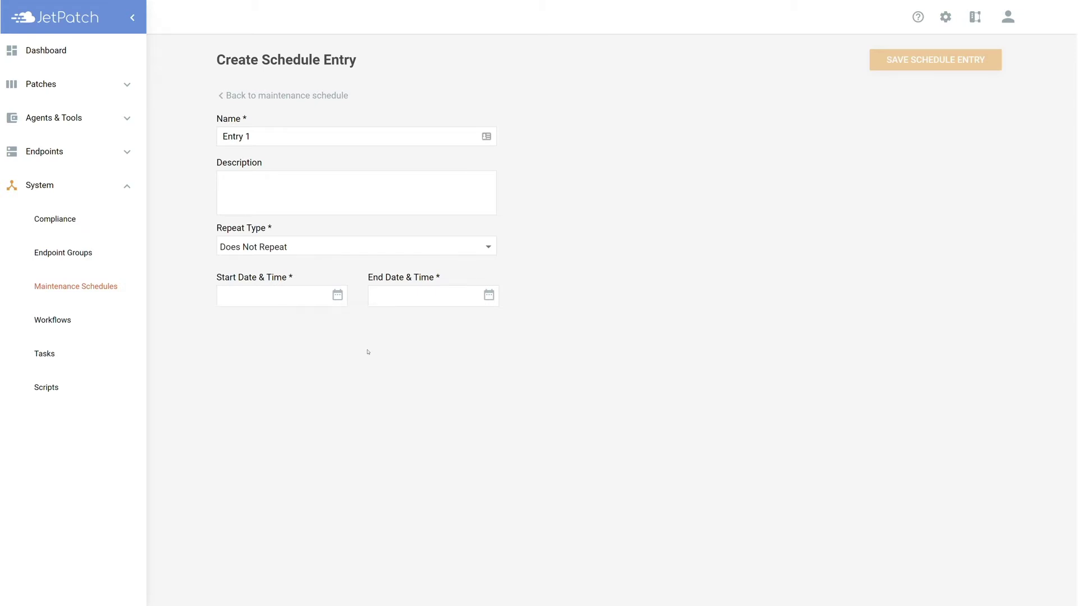
Step: Change the entry's repeat type to Daily, leaving the From Date unchanged
left_click(489, 247)
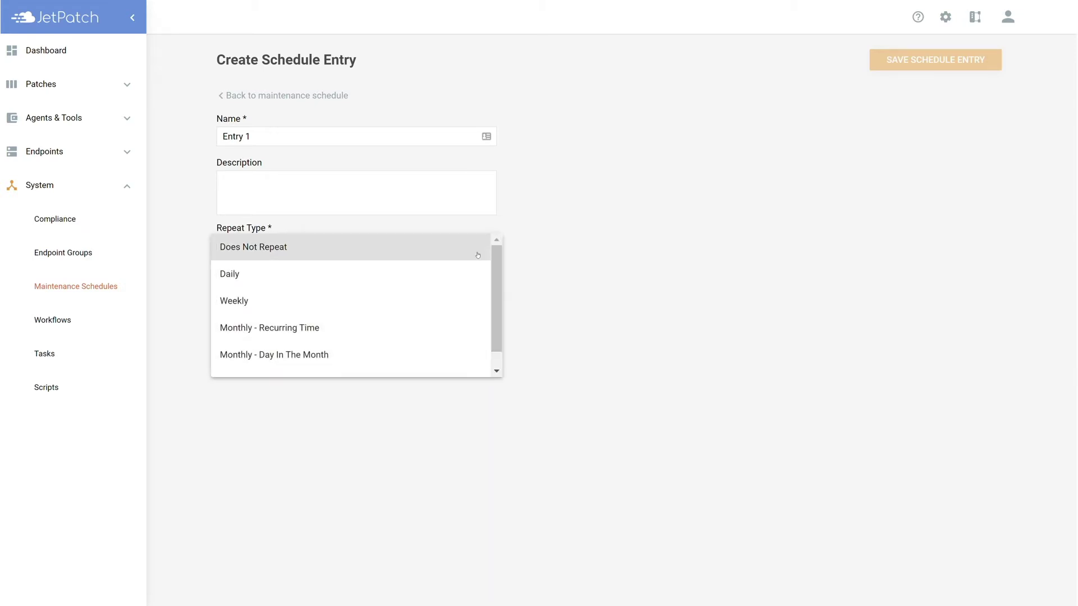
left_click(464, 272)
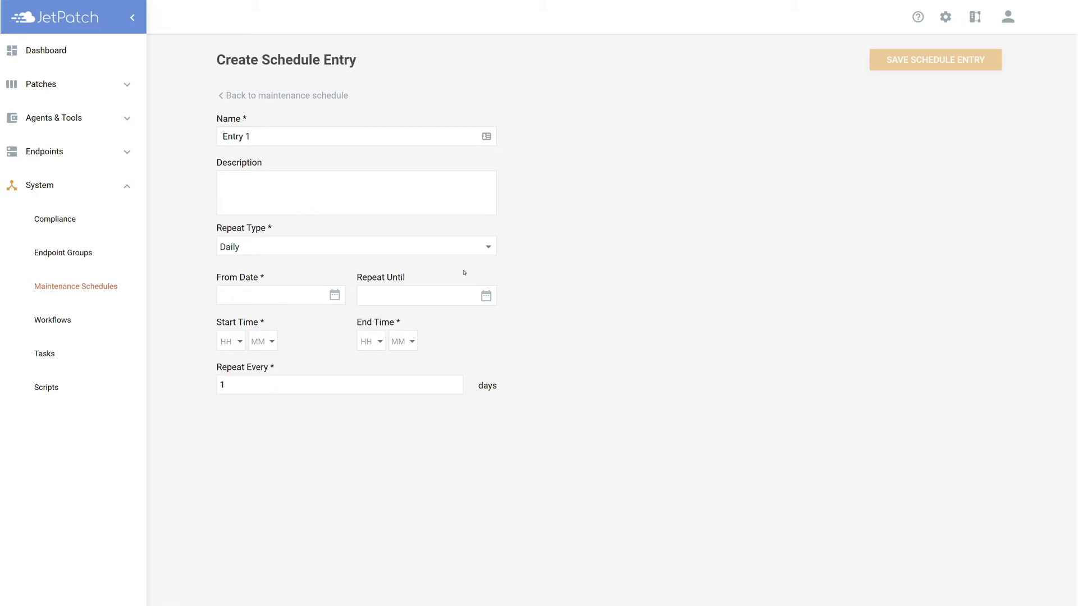
left_click(335, 296)
left_click(333, 273)
Step: Set Repeat Every to 1 day after briefly trying 2 and 3
left_click(224, 385)
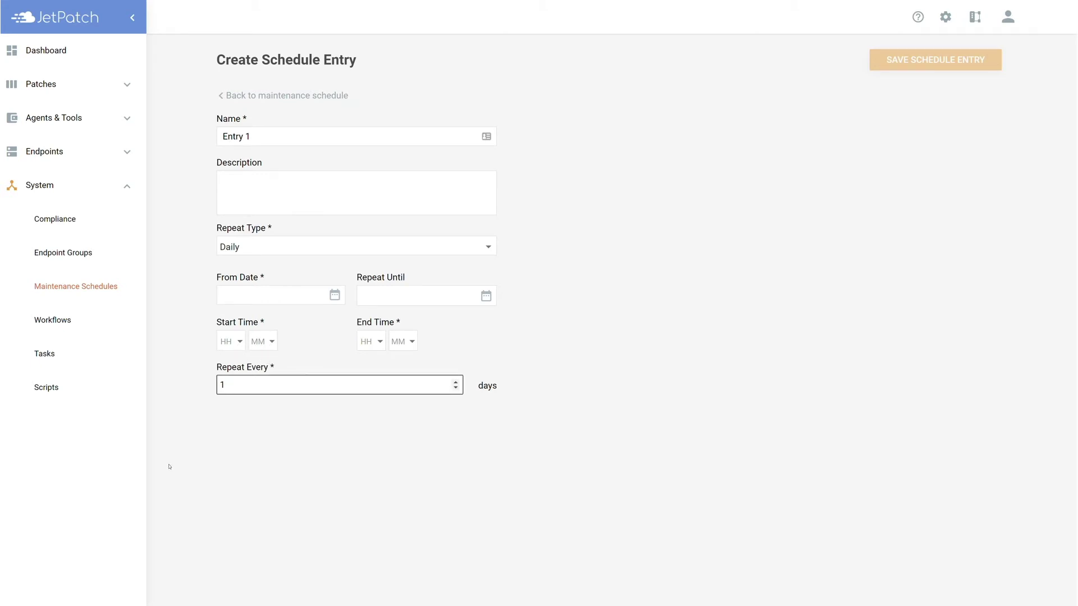
key("BackSpace")
type("2")
key("BackSpace")
type("3")
key("BackSpace")
type("1")
Step: Make the entry repeat Weekly on Monday, Tuesday and Wednesday
left_click(400, 251)
left_click(387, 272)
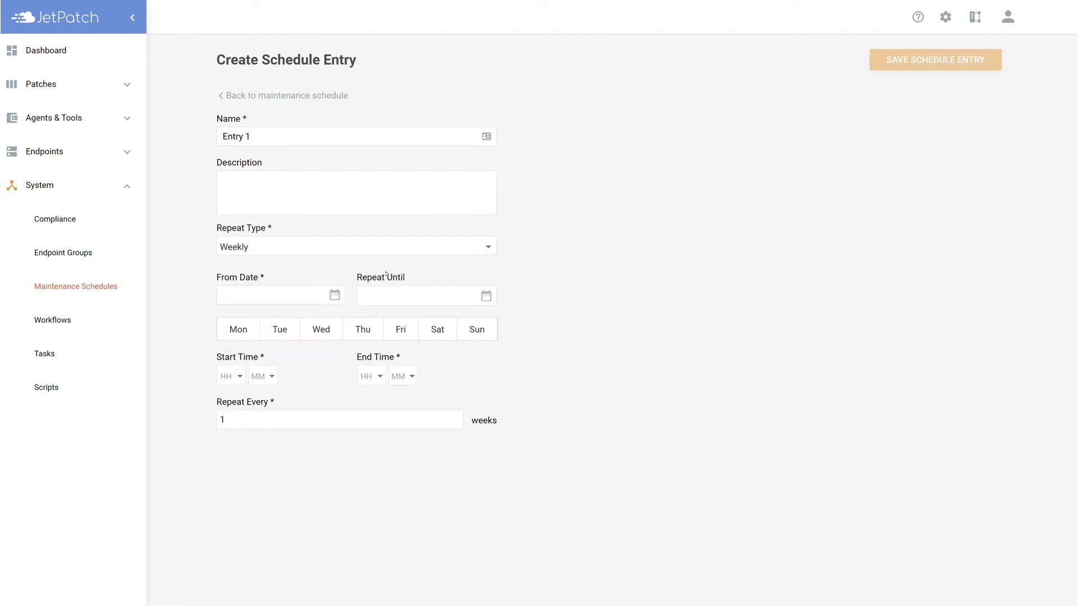
left_click(237, 331)
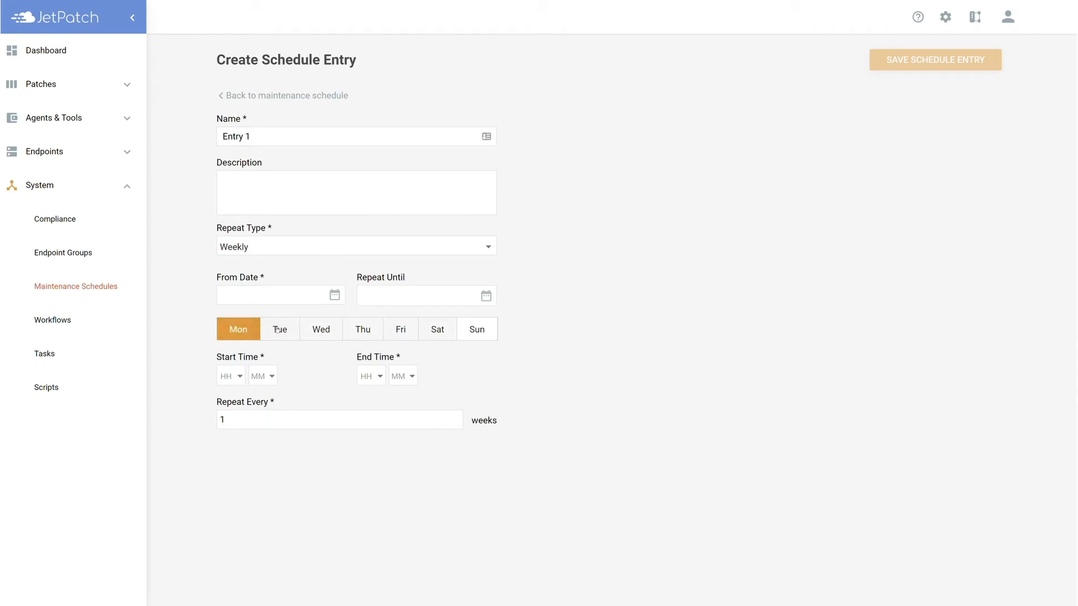
left_click(280, 330)
left_click(315, 330)
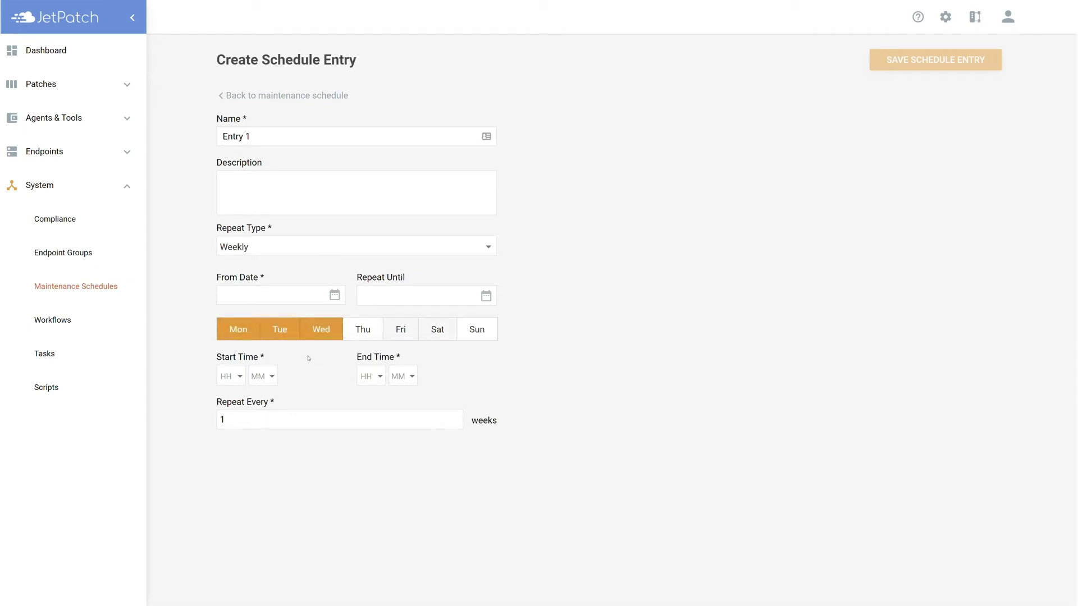
Step: Deselect Monday, Tuesday and Wednesday so no weekdays are chosen
left_click(255, 333)
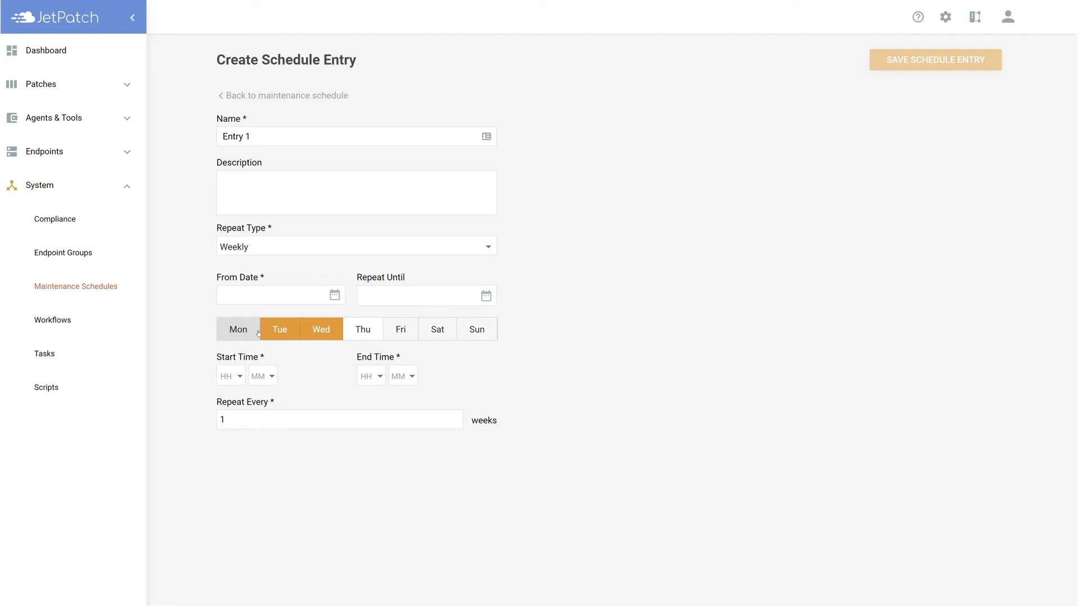
left_click(278, 331)
left_click(314, 331)
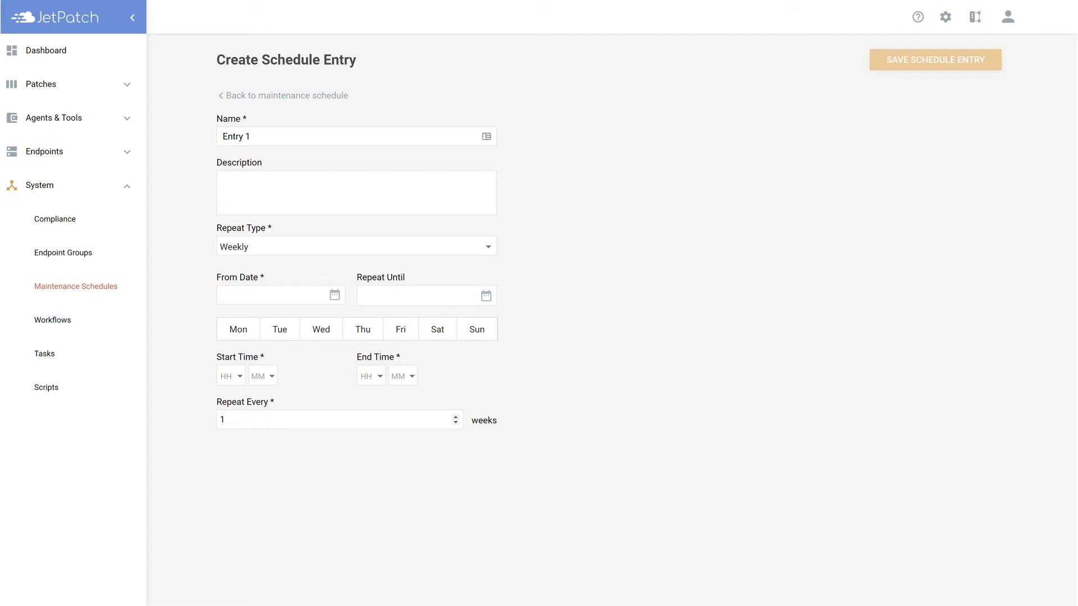
left_click(400, 245)
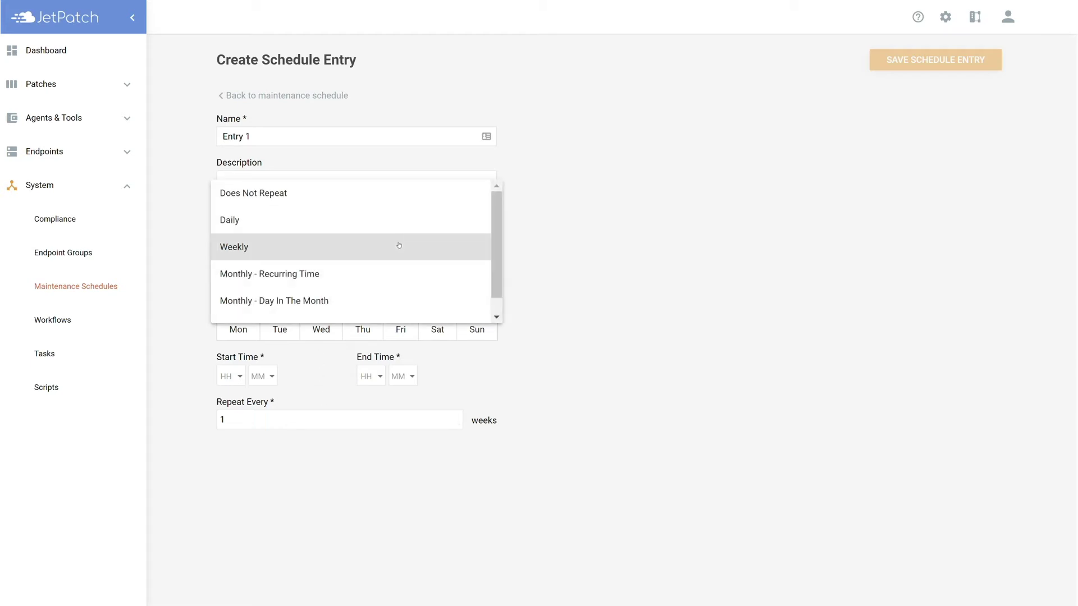
Step: Set Entry 1 to Monthly - Recurring Time, 4 days after the second Tuesday
left_click(378, 275)
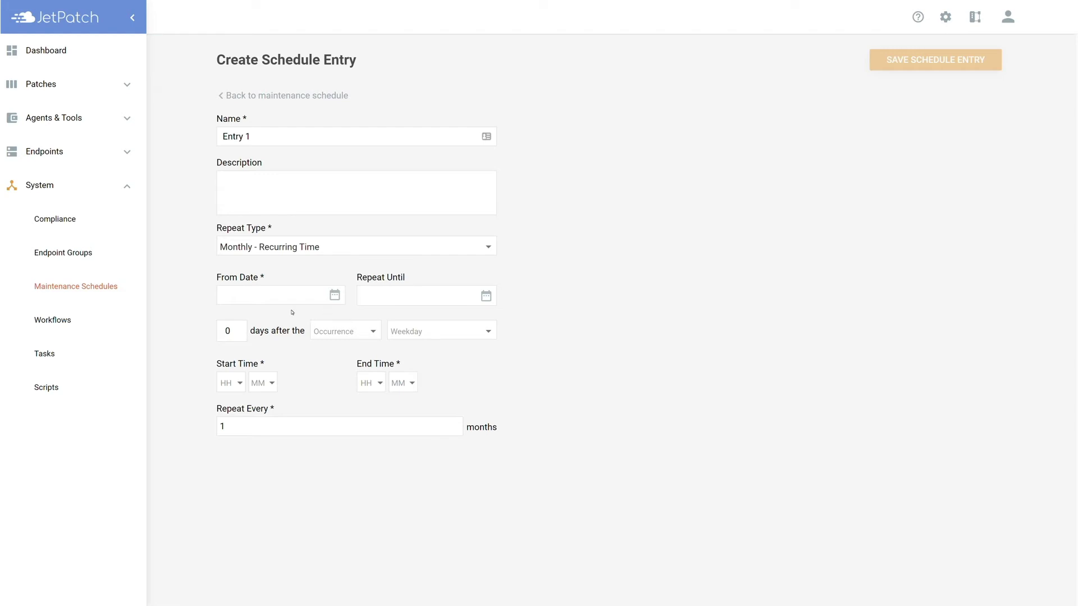
left_click(232, 330)
type("4")
left_click(354, 332)
left_click(350, 357)
left_click(443, 331)
left_click(446, 356)
left_click(487, 248)
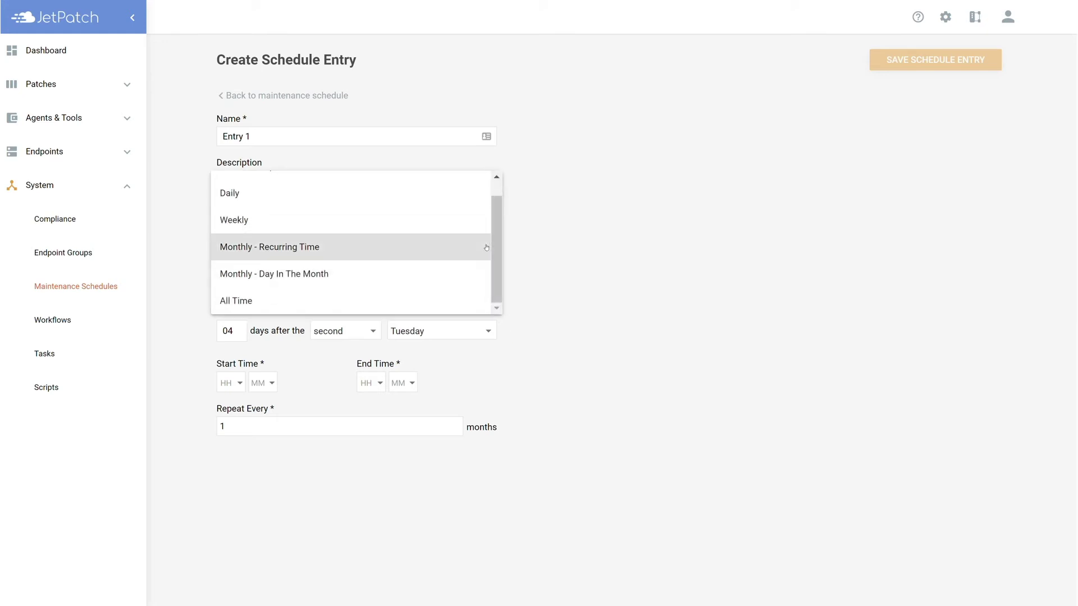
Step: Switch to Monthly - Day In The Month on day 15, repeating every 3 months
left_click(473, 275)
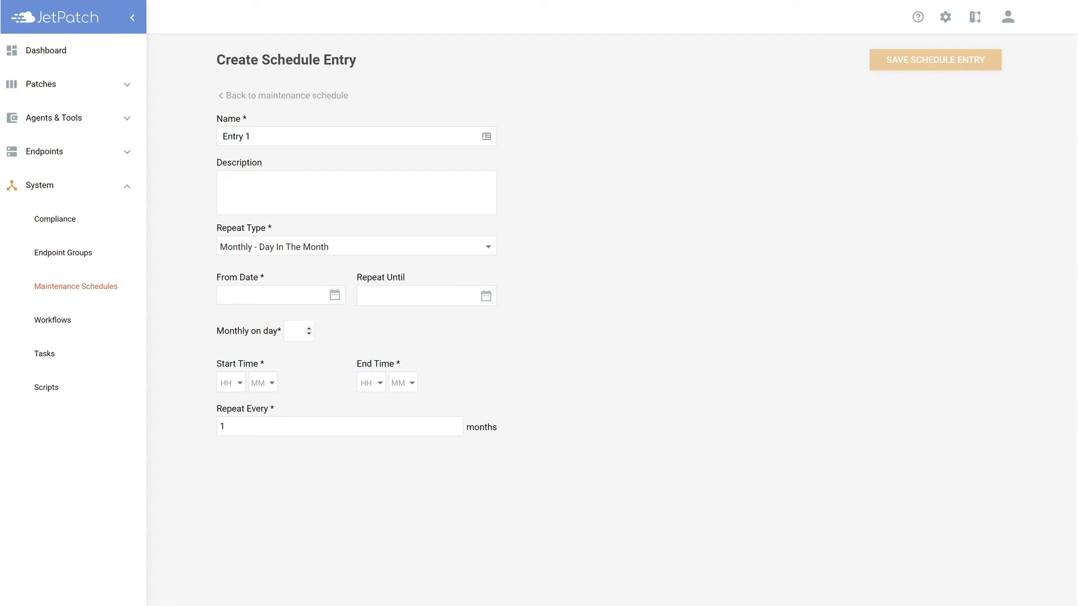
left_click(296, 331)
type("15")
left_click(278, 427)
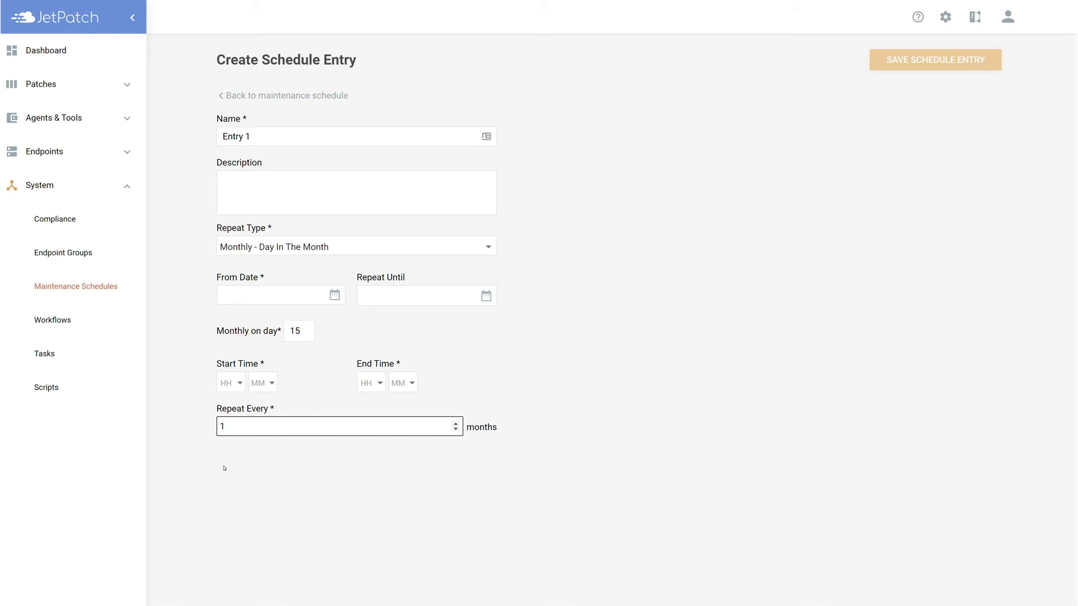
key("BackSpace")
type("3")
Step: Set Entry 1's repeat type to All Time with From Date 6/23/2021
left_click(332, 254)
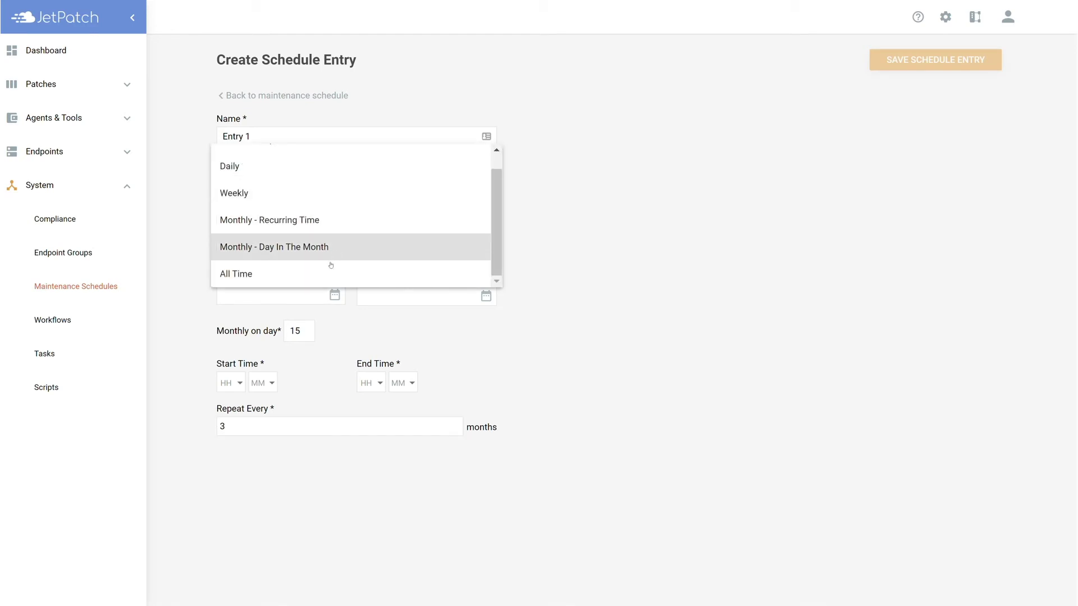
left_click(314, 275)
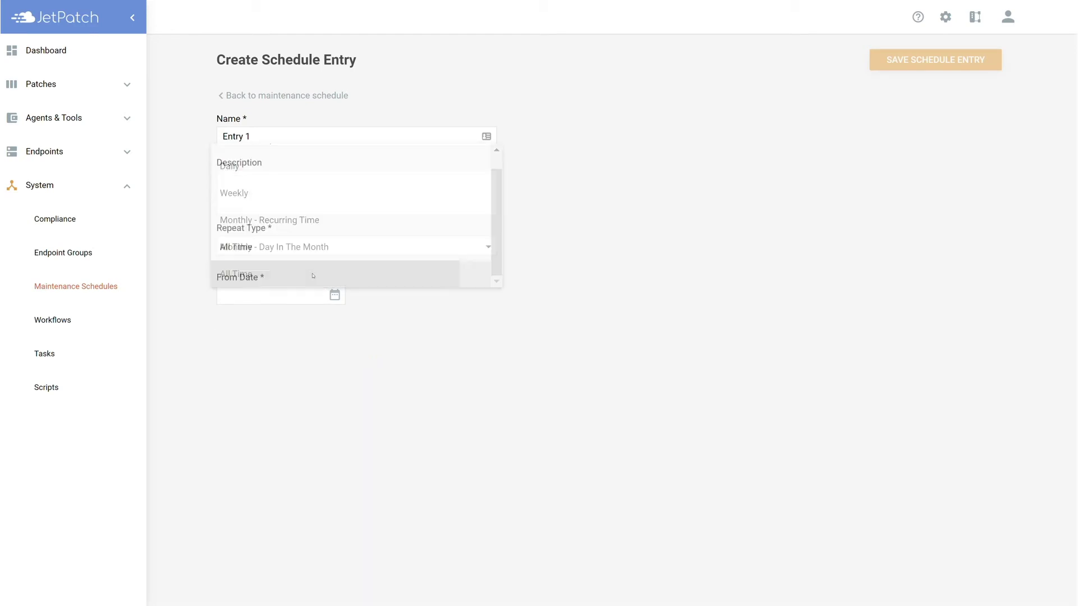
left_click(335, 293)
left_click(277, 465)
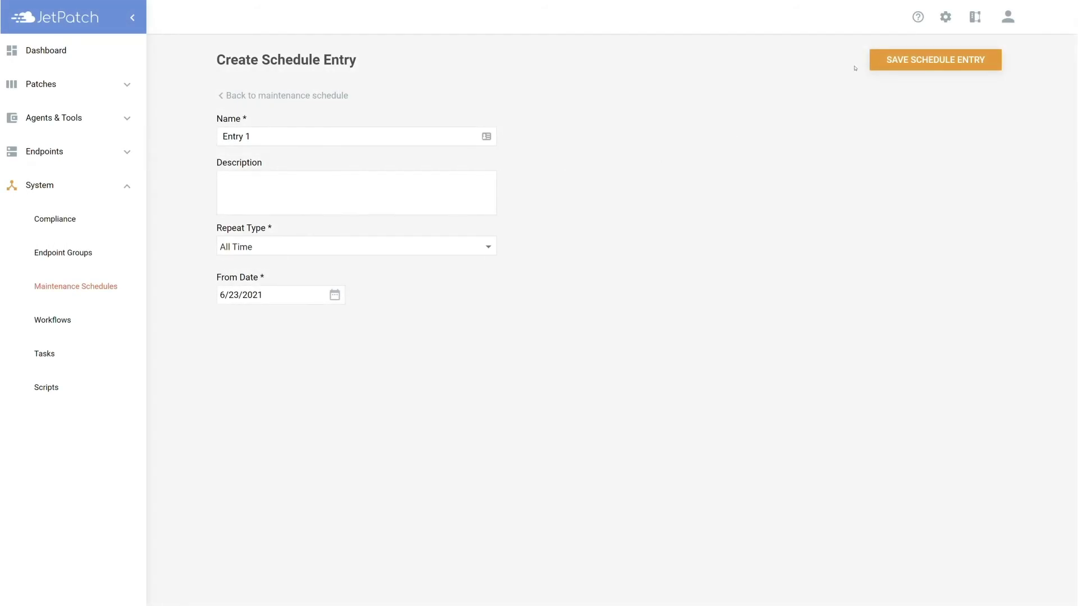
Step: Save Entry 1, then save the Group b Patching schedule
left_click(875, 63)
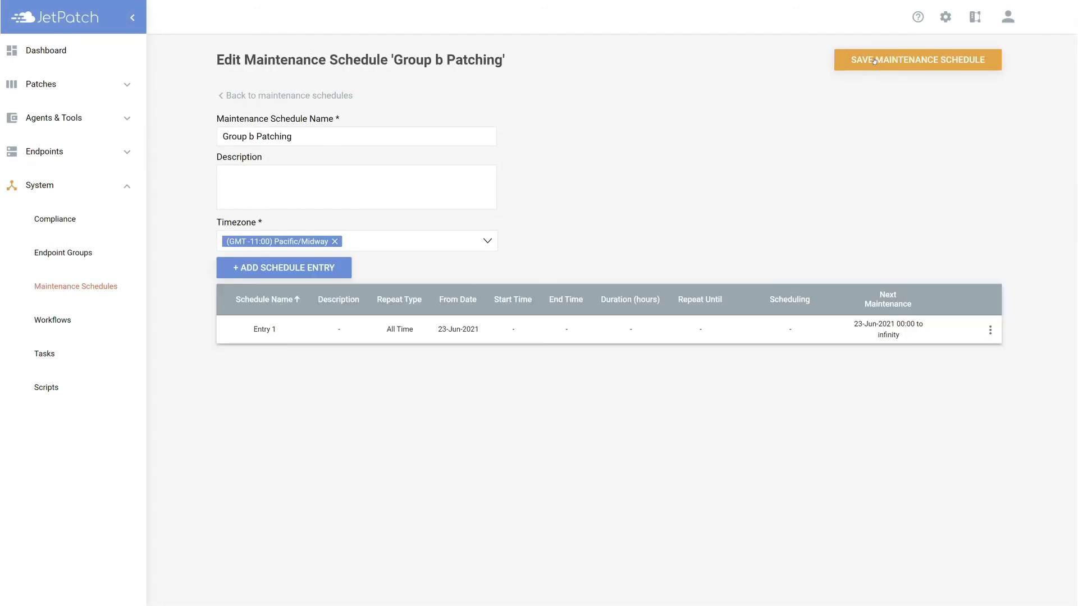
left_click(843, 60)
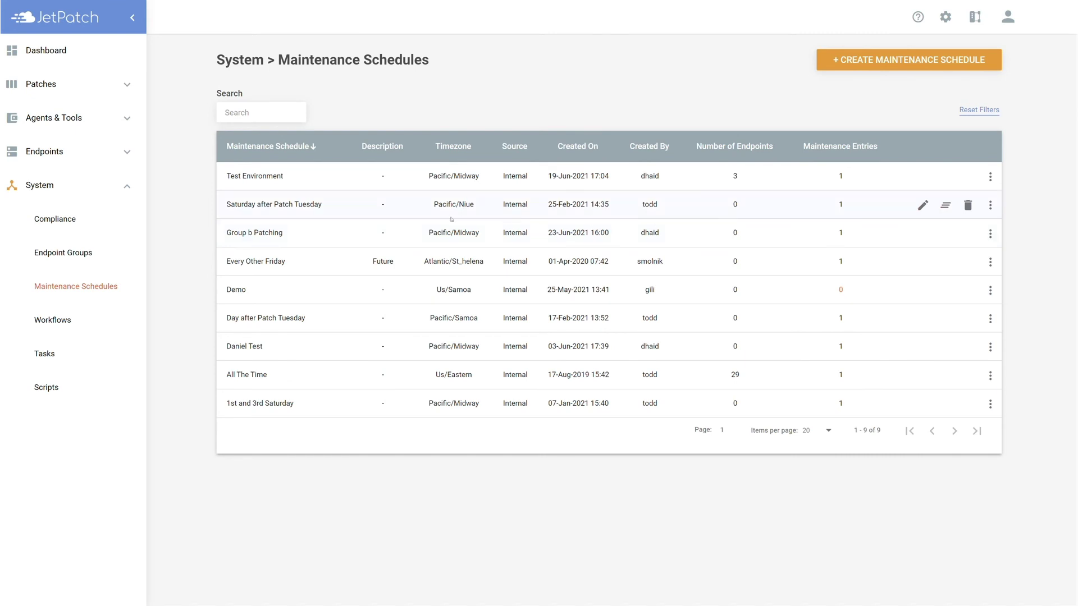
Step: Filter Endpoints > Maintenance to Group B and select all four endpoints for assignment
left_click(128, 154)
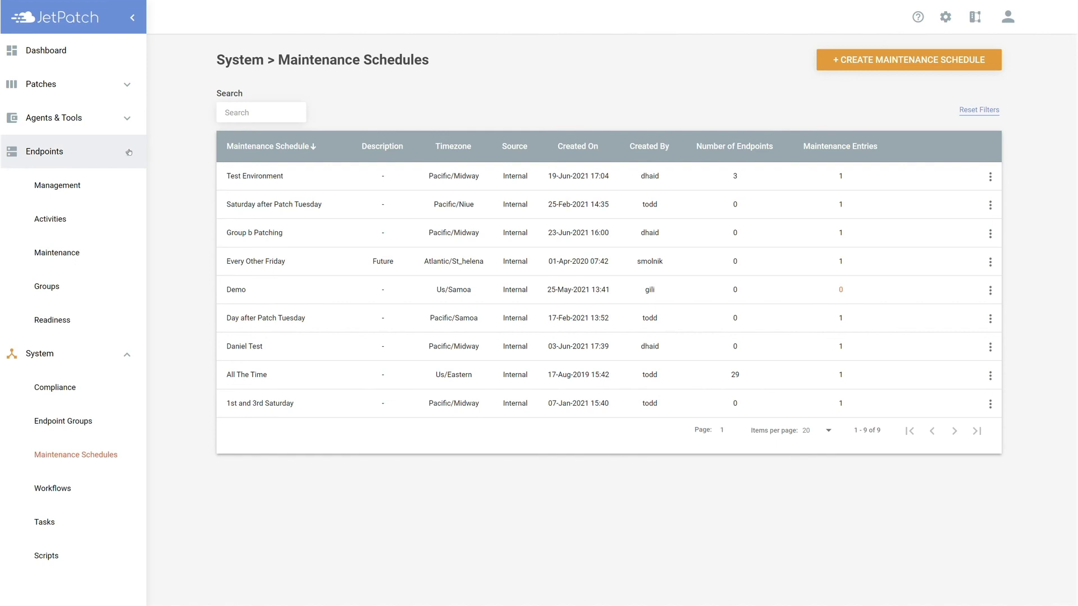
left_click(98, 251)
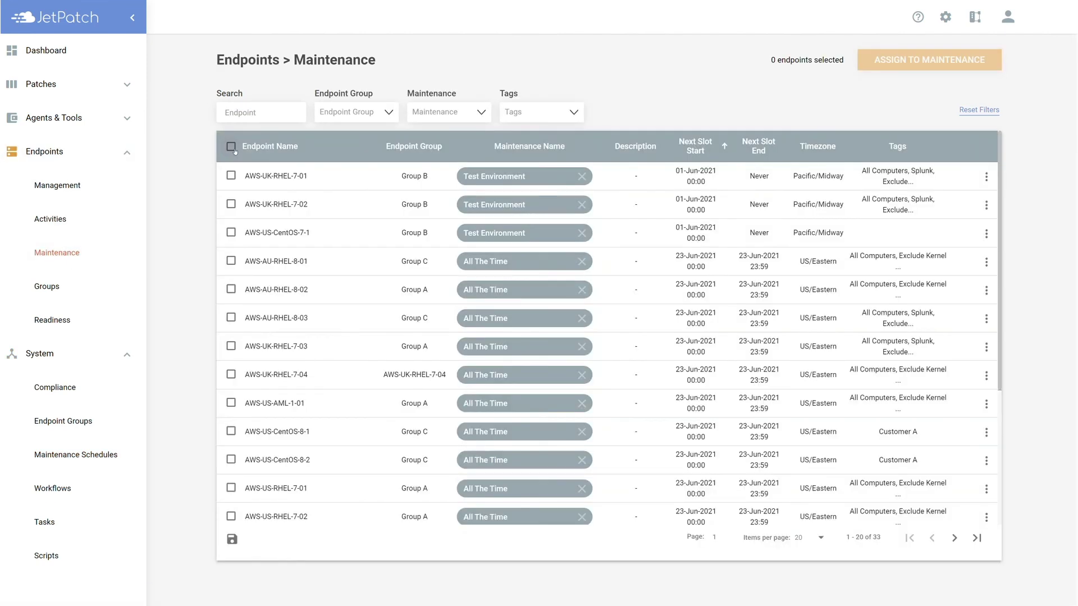
left_click(360, 111)
left_click(347, 246)
left_click(424, 57)
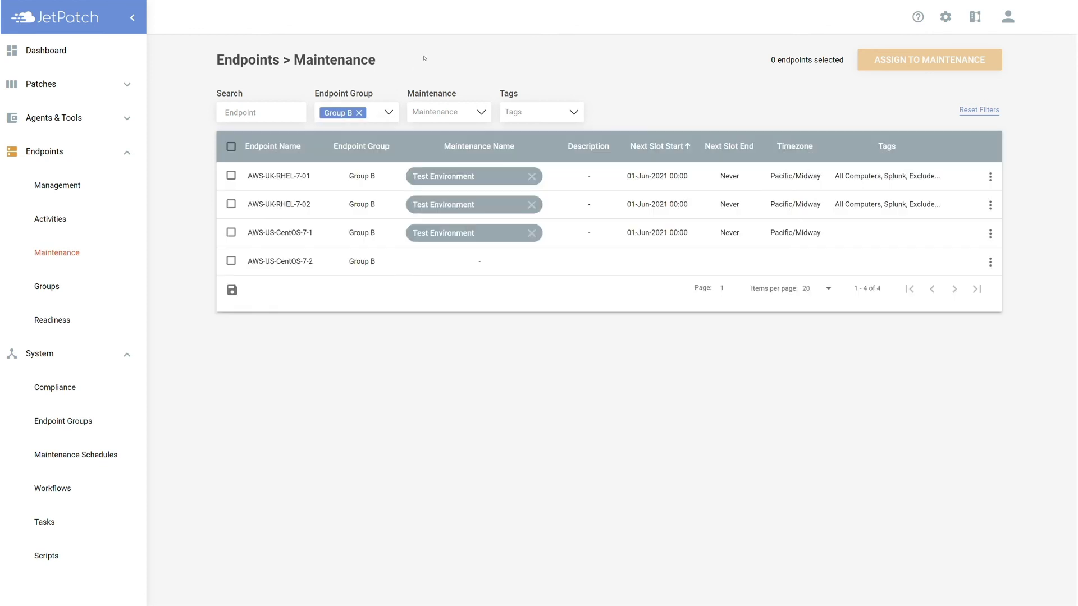
left_click(231, 147)
left_click(923, 60)
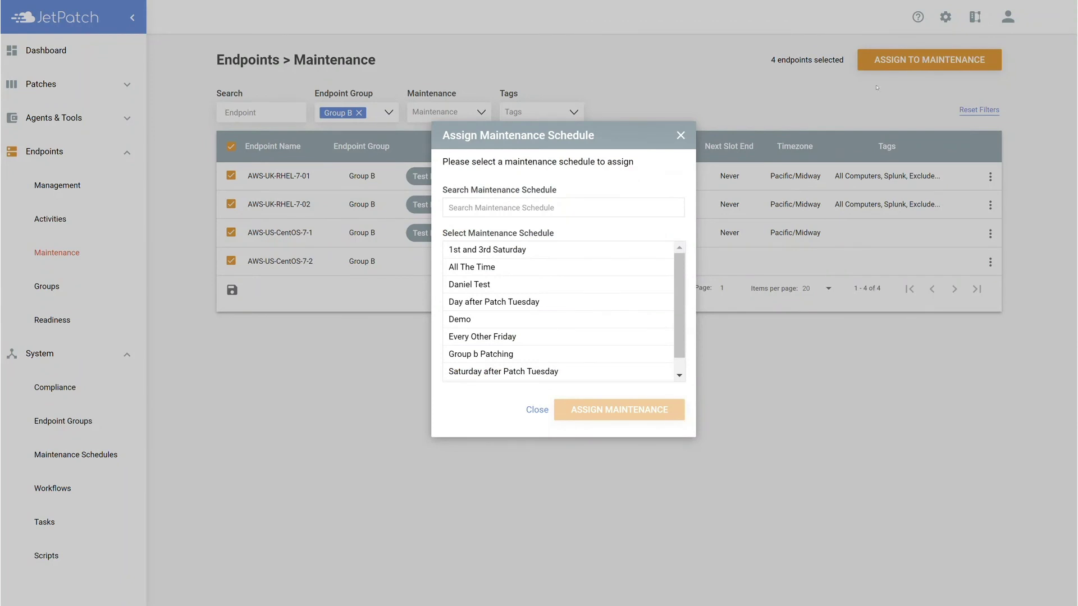
Step: Assign the Group b Patching schedule to the four selected Group B endpoints
left_click(513, 354)
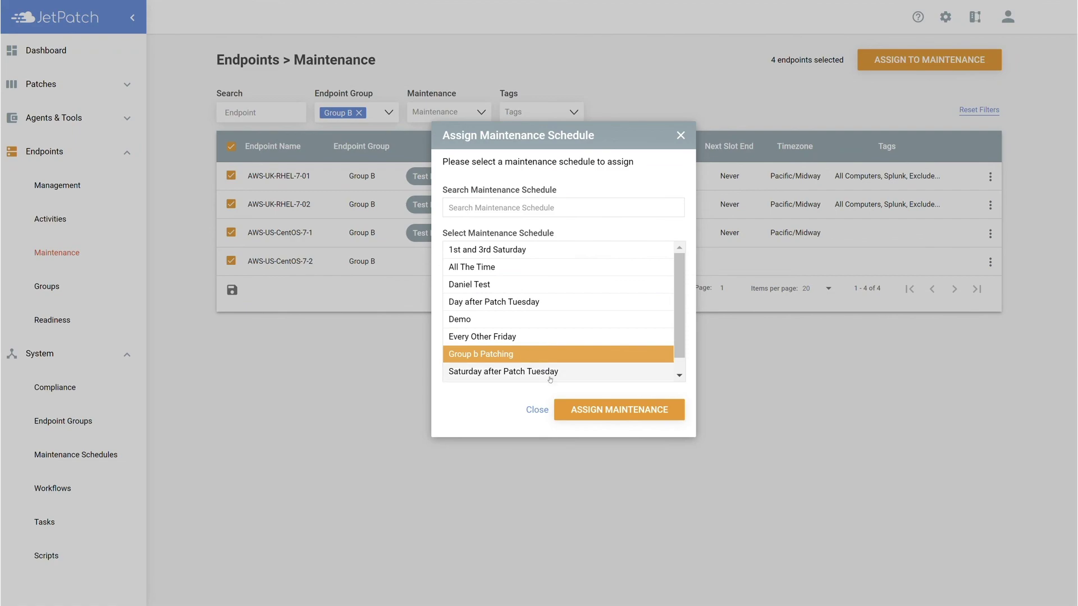
left_click(567, 414)
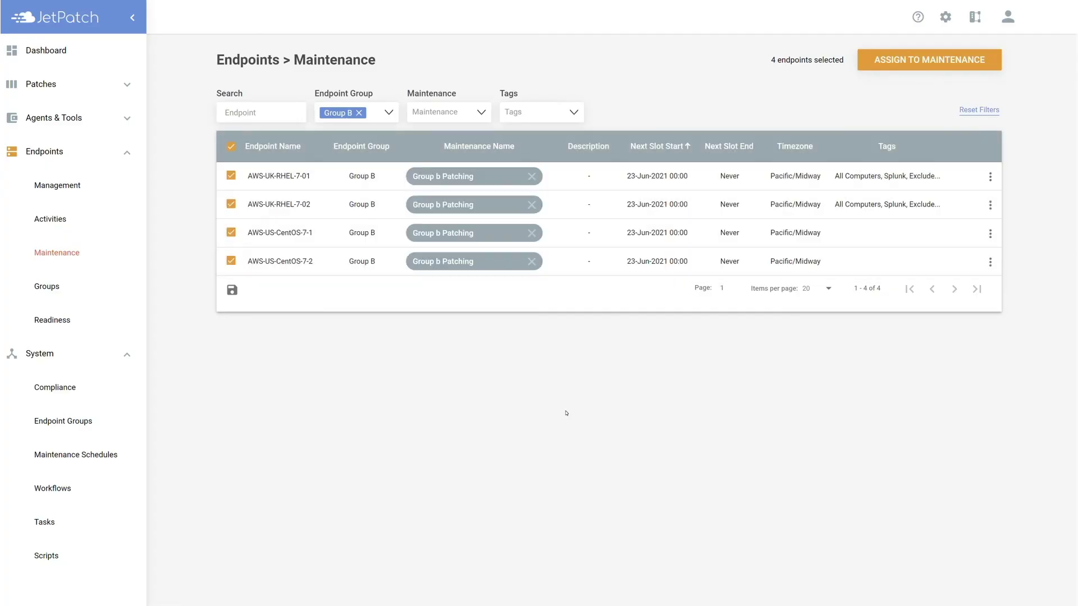